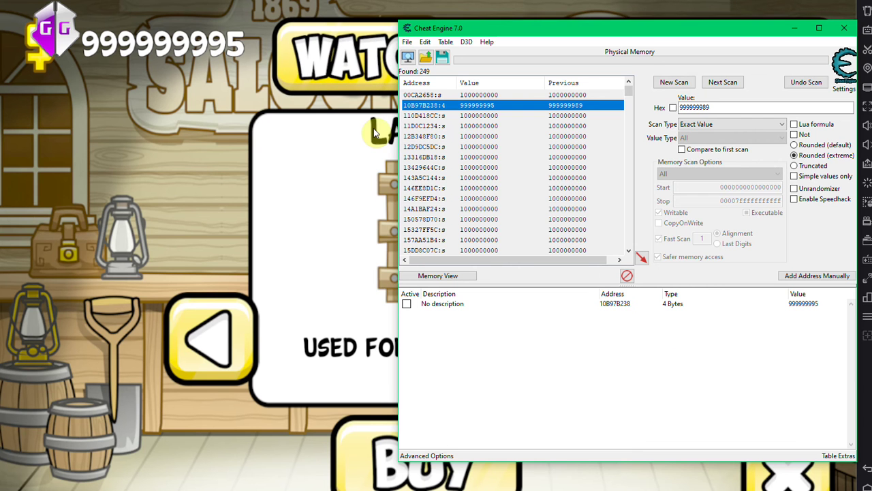
drag(572, 32, 559, 44)
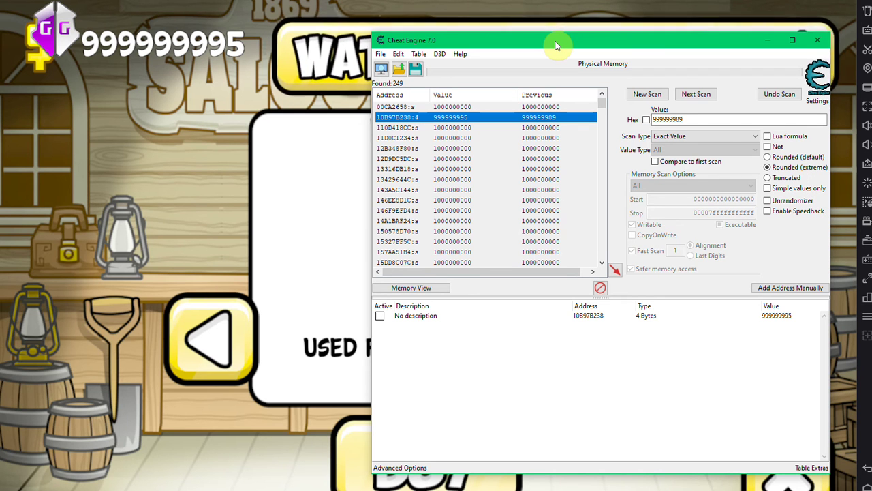
drag(555, 45, 568, 28)
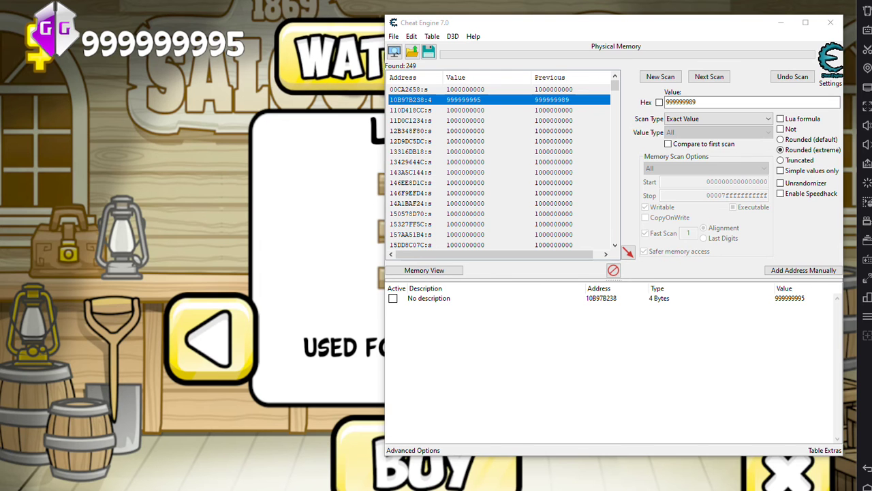
Step: Open the NoxPlayer process as the scan target in the new, empty Cheat Engine window
click(346, 69)
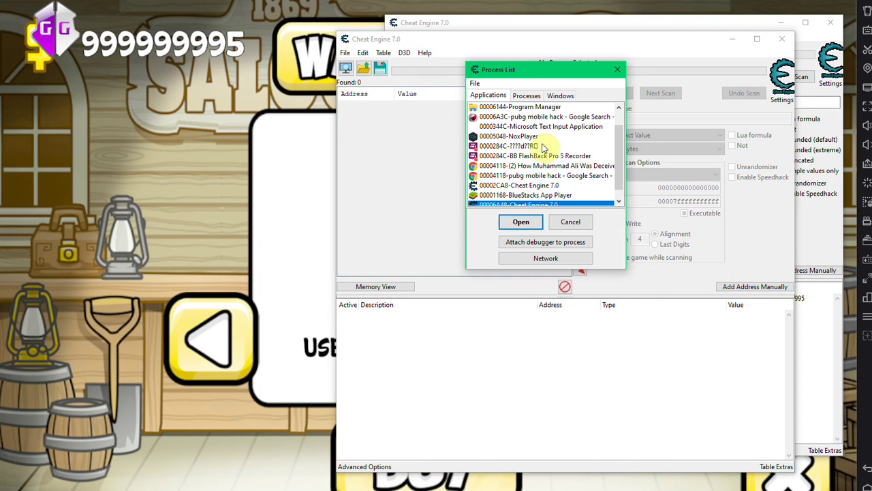
double_click(525, 136)
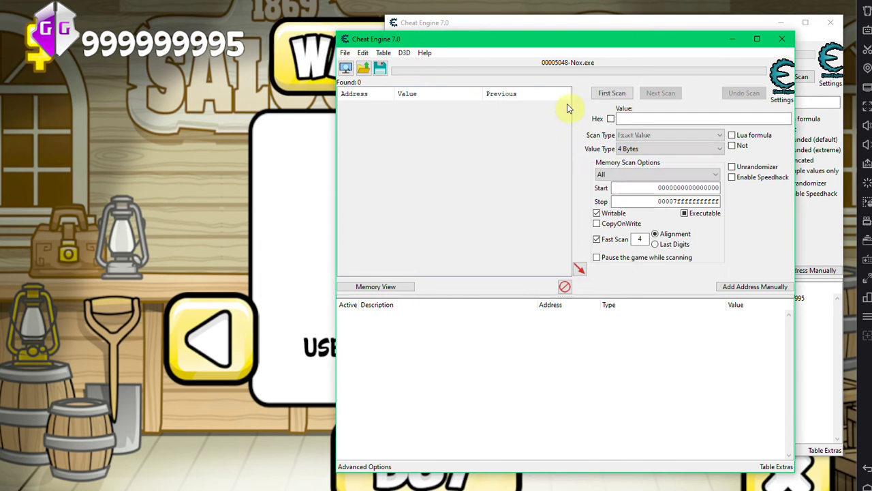
key(alt+F4)
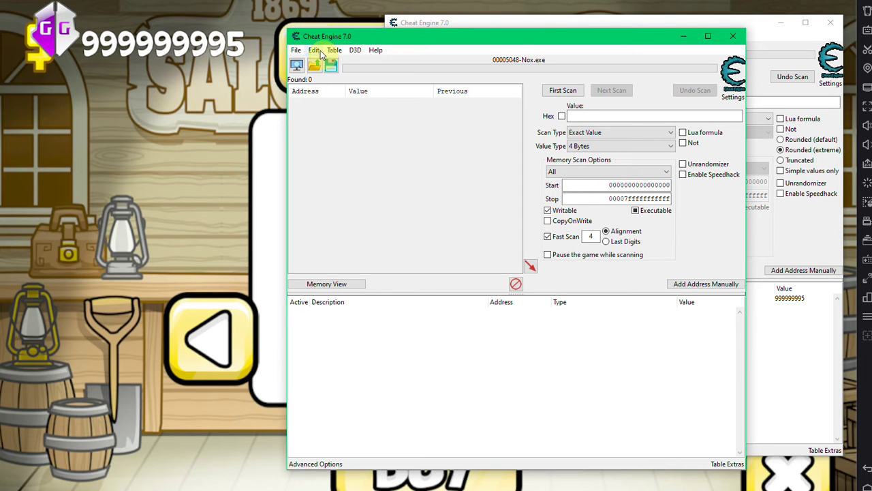
Step: Enable the Read/Write Process Memory kernel routine in the Extra settings and save the settings
click(316, 52)
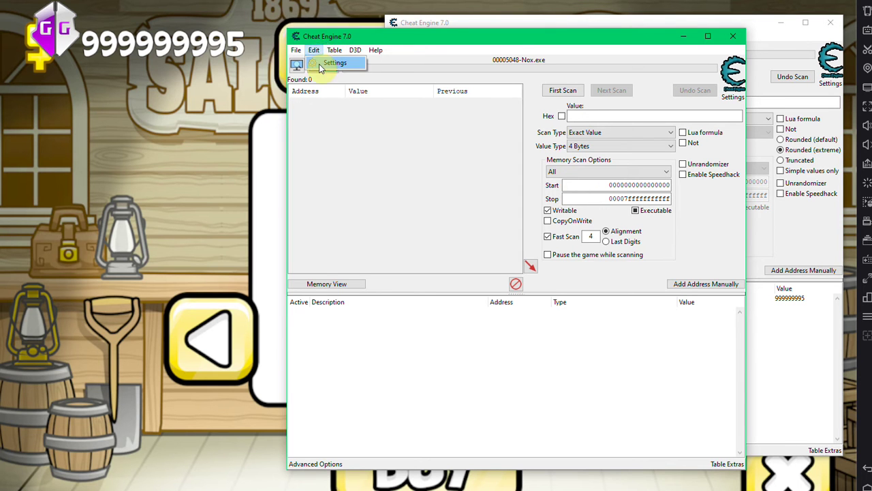
click(321, 64)
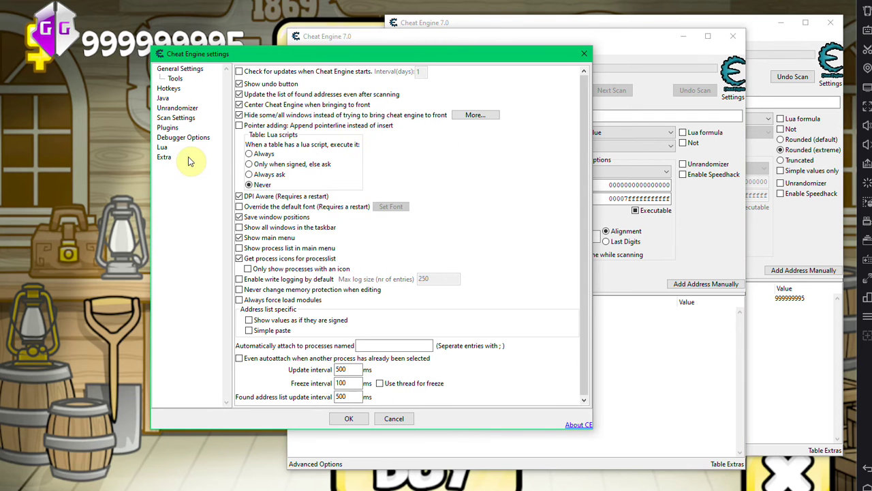
click(165, 157)
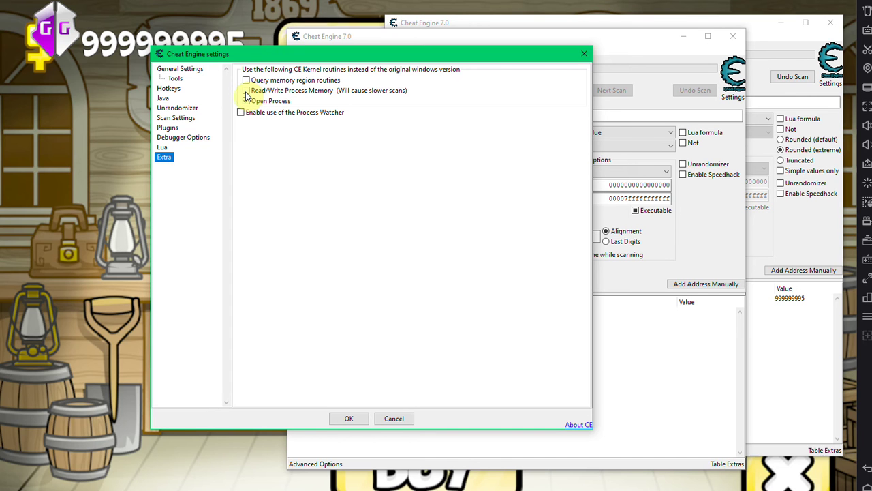
click(246, 91)
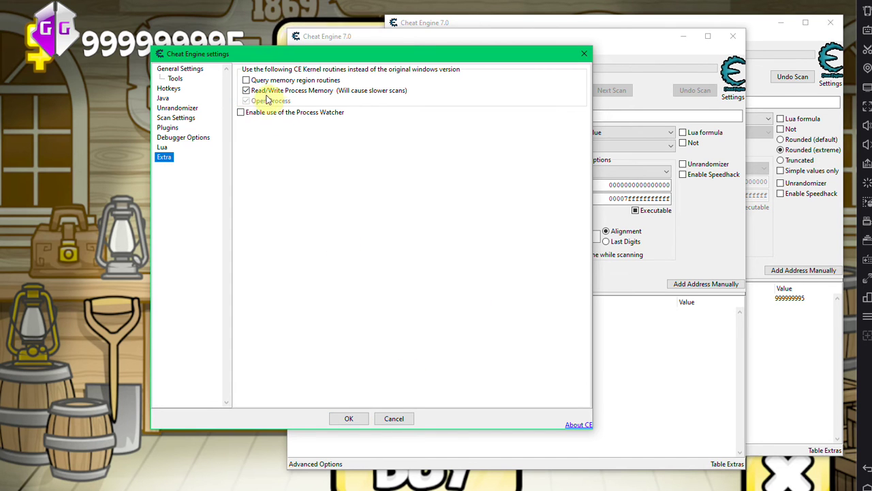
click(348, 418)
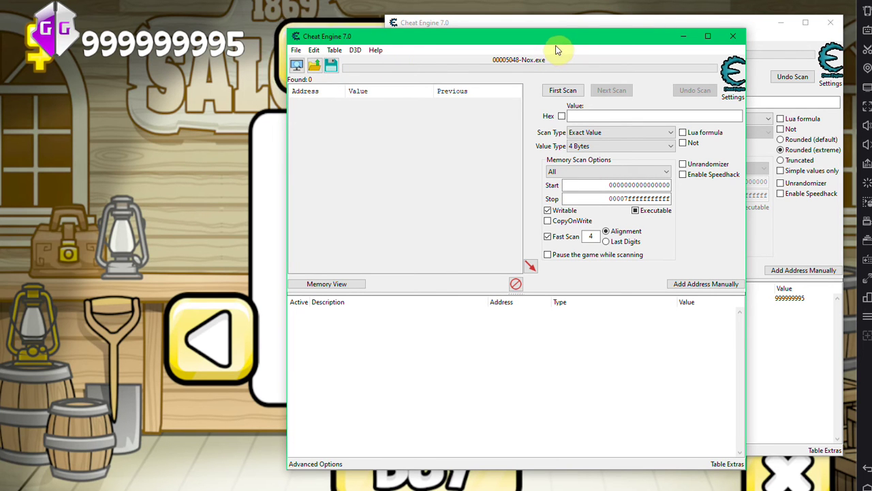
Step: Open [Physical Memory] from the list of processes as the scan target
click(298, 66)
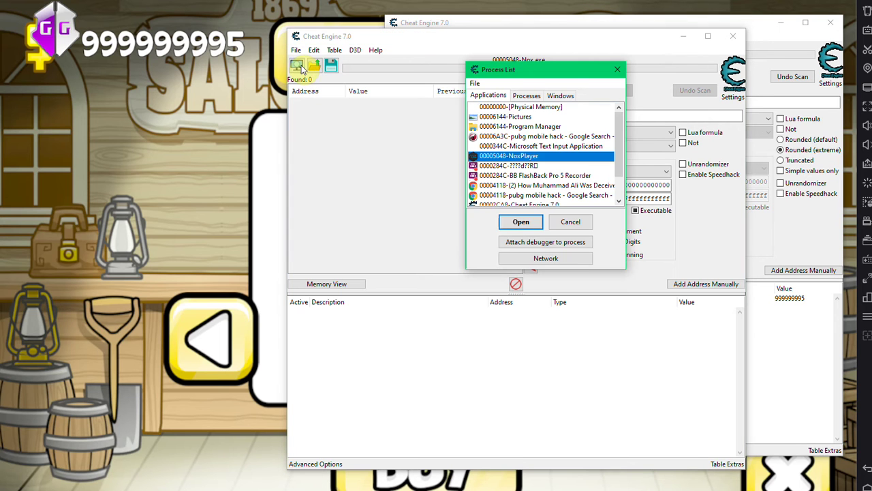
scroll(619, 174, down, 1)
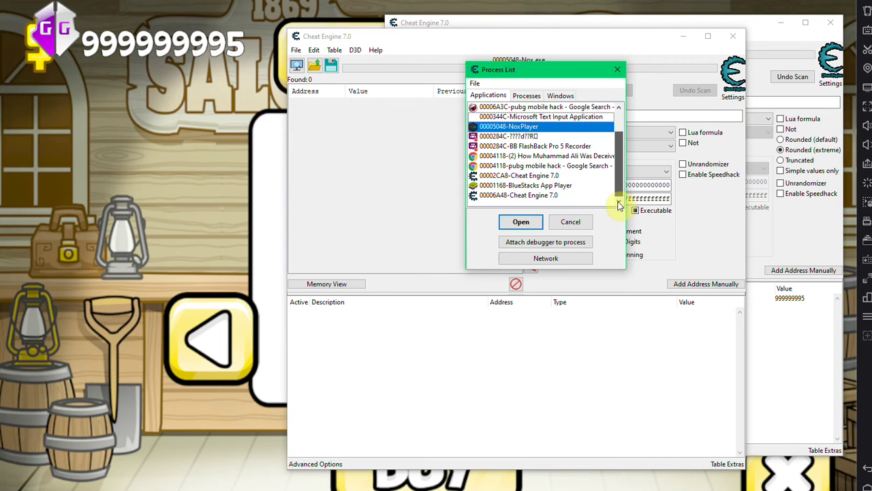
scroll(621, 197, up, 1)
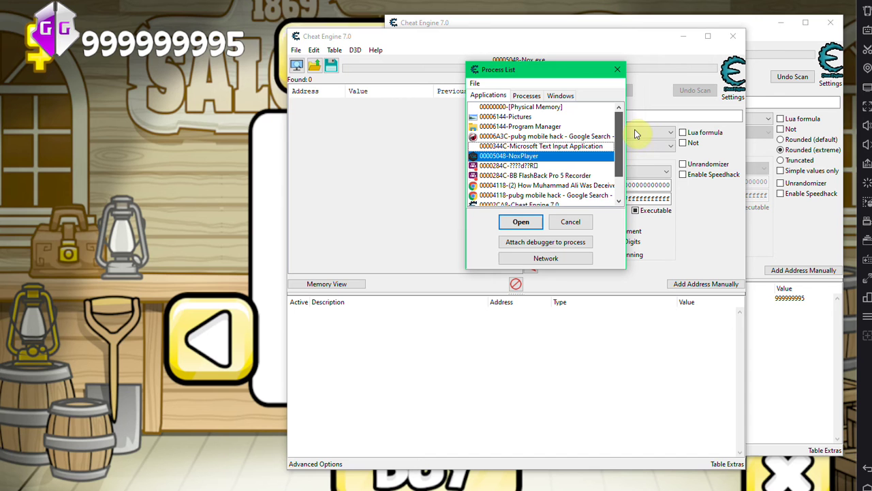
double_click(549, 111)
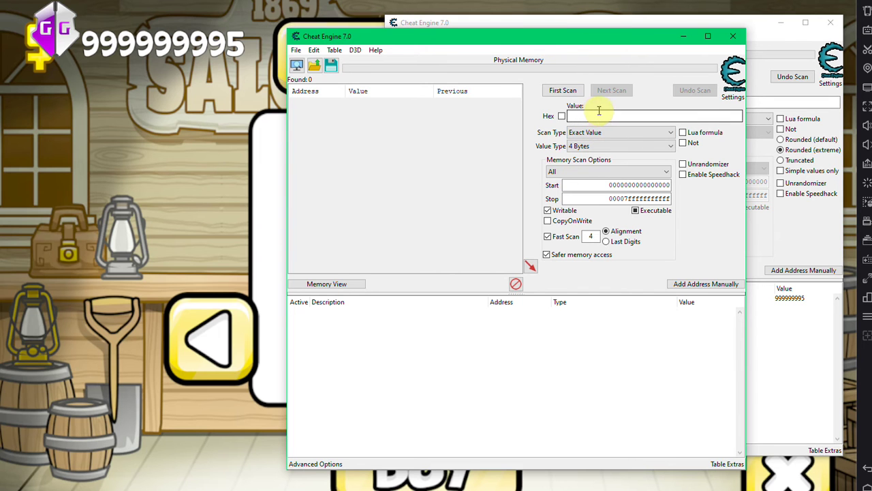
click(593, 150)
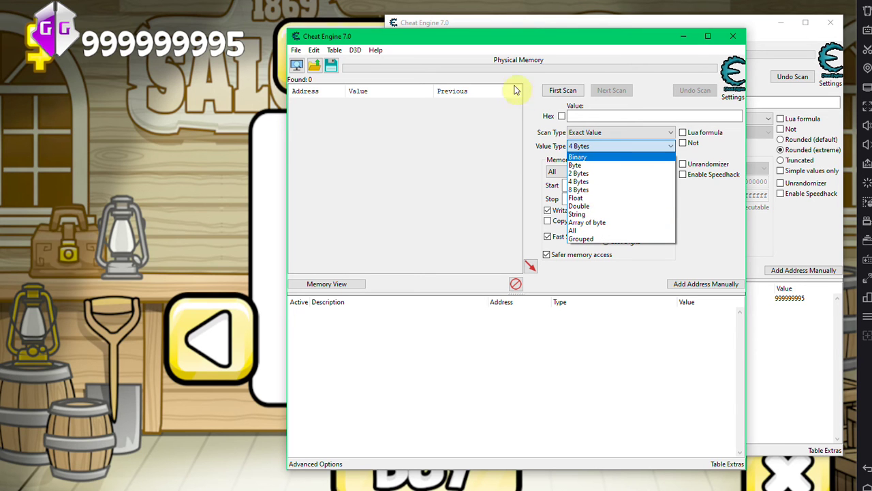
click(575, 113)
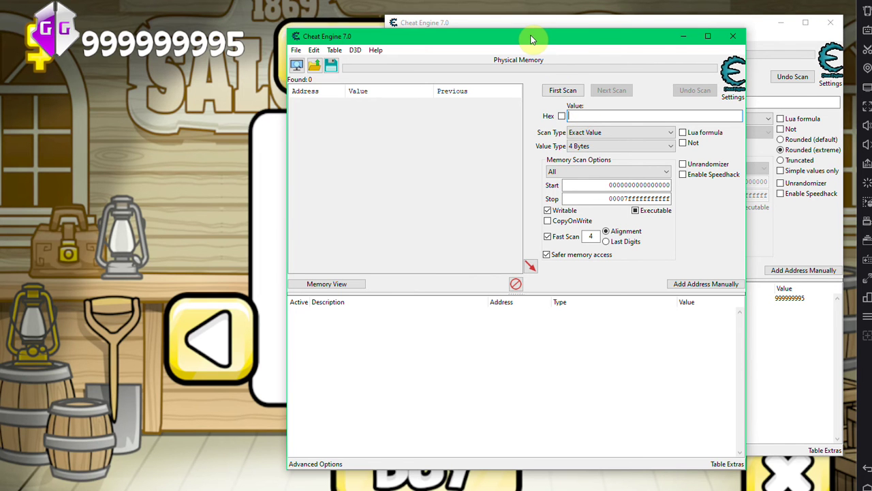
drag(535, 36, 496, 32)
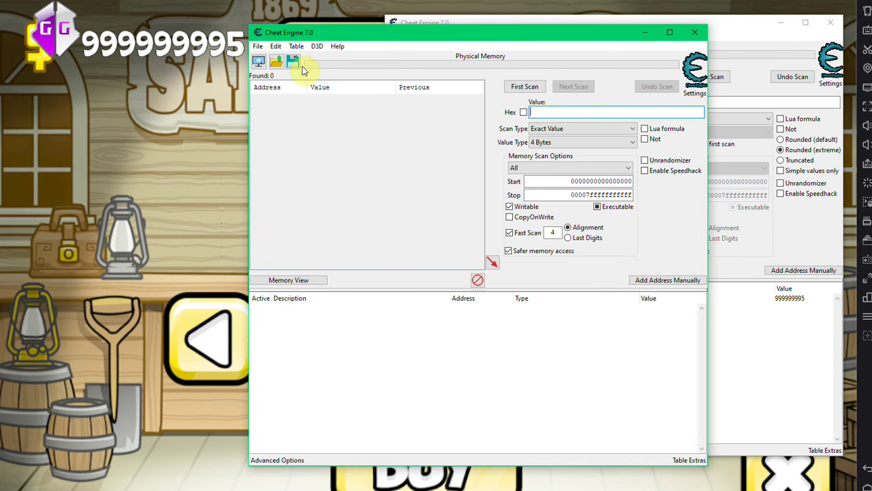
click(261, 62)
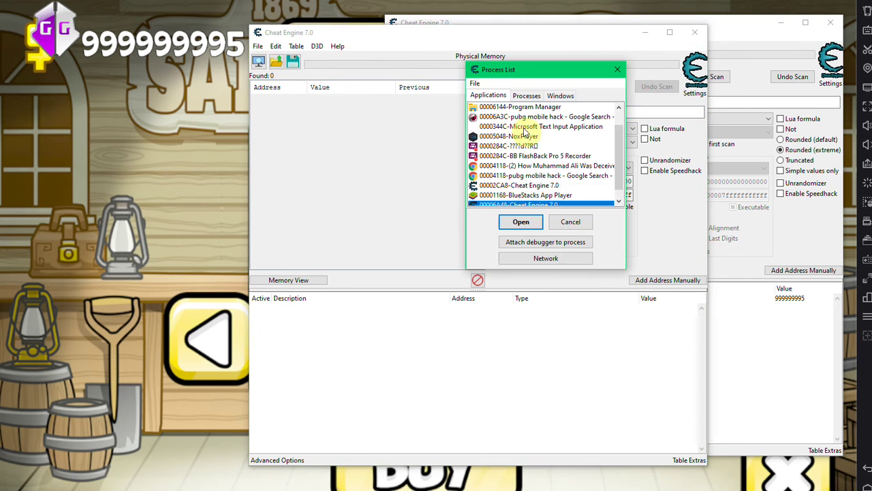
click(618, 70)
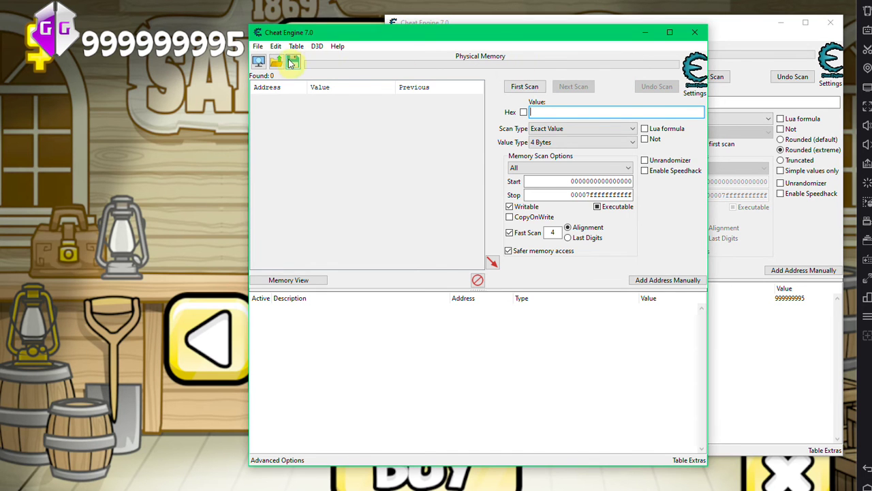
click(259, 62)
click(618, 70)
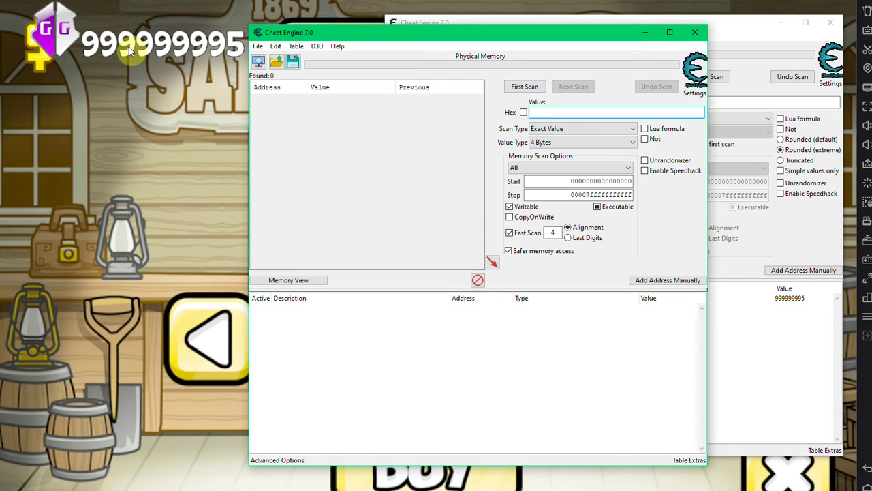
Step: Run a first scan of physical memory for the exact value 999999995
text(99999999)
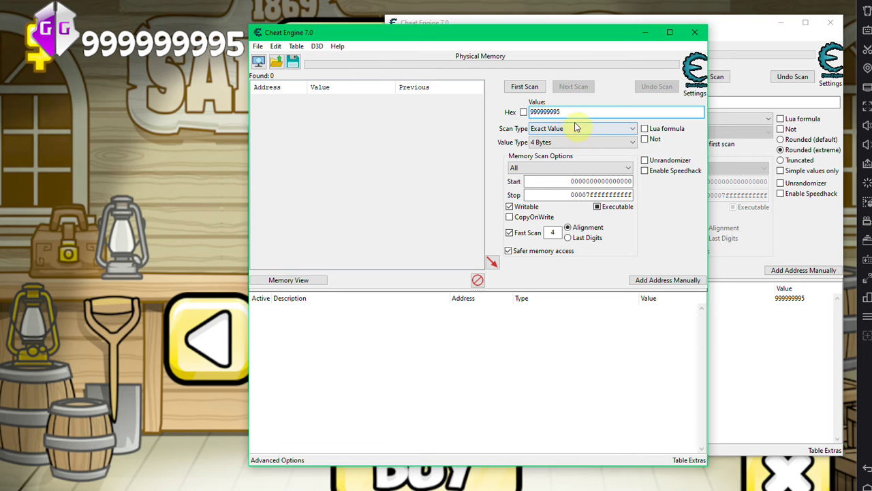
text(5)
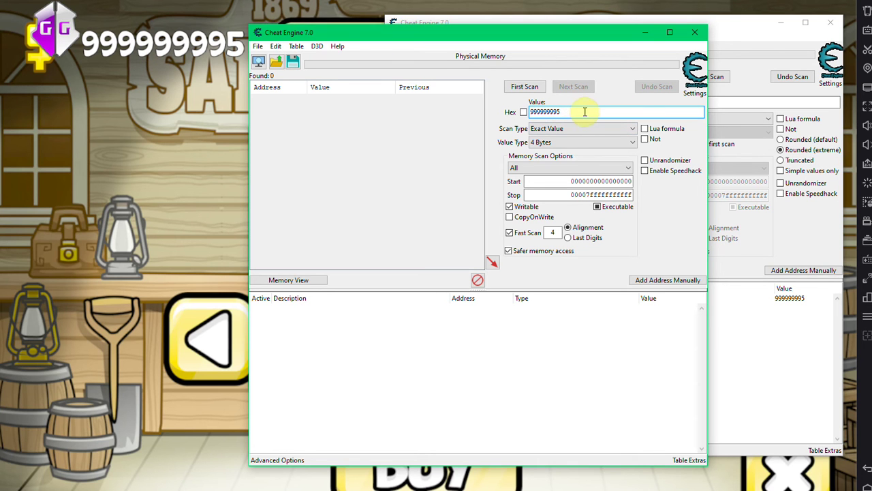
click(525, 87)
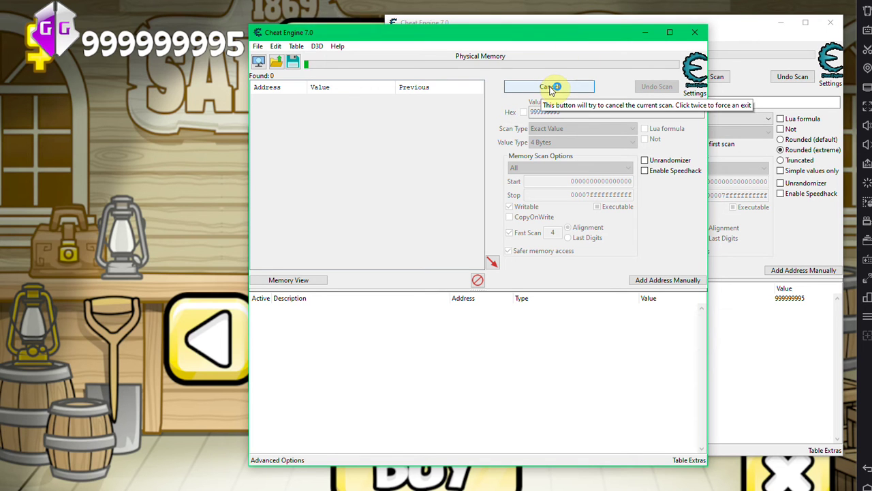
Step: Switch to the other Cheat Engine window with the completed scan and look through its list of found addresses
drag(500, 30, 871, 30)
click(635, 22)
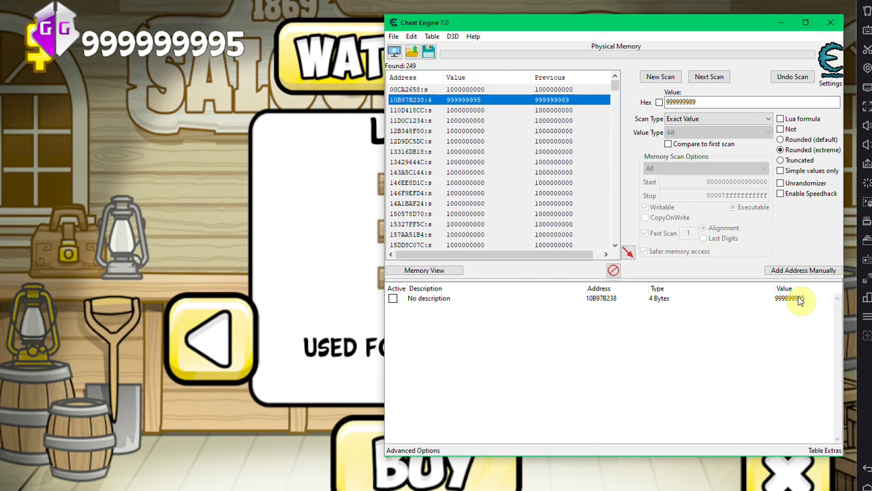
scroll(534, 178, down, 20)
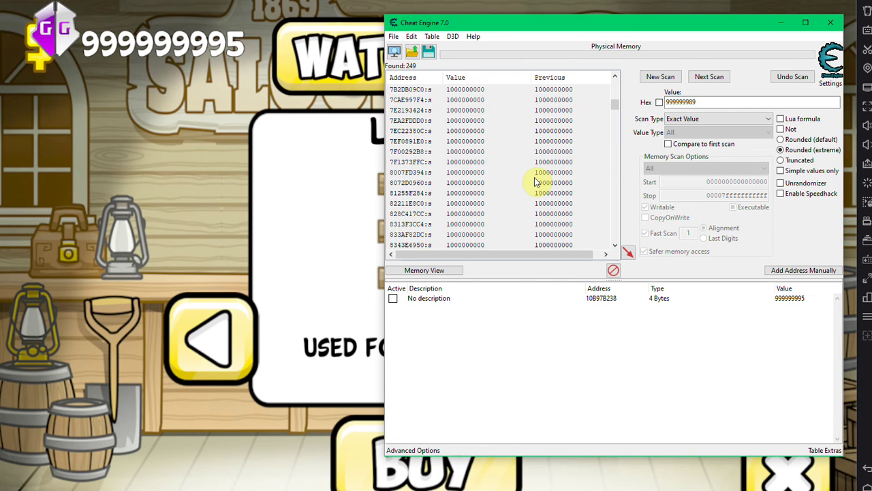
scroll(575, 170, up, 20)
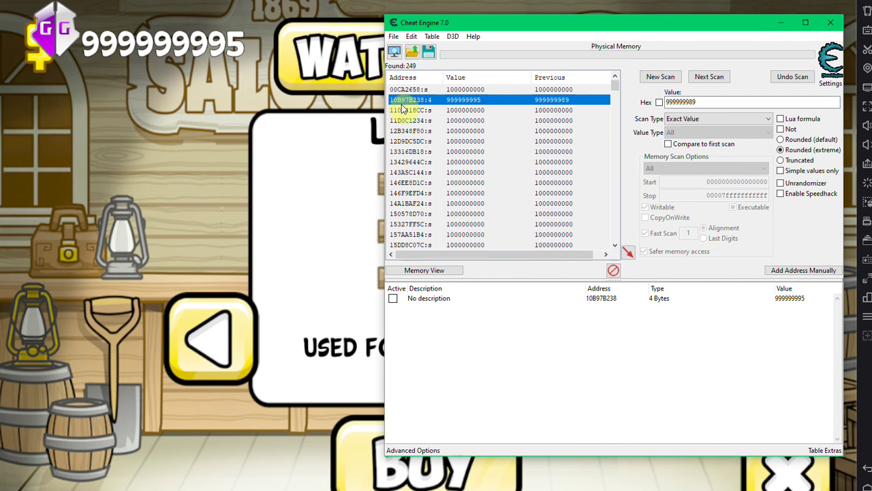
Step: Change the value of the saved address 10B97B238 to 1000, and after that to 1000000
double_click(794, 301)
text(1000)
click(490, 249)
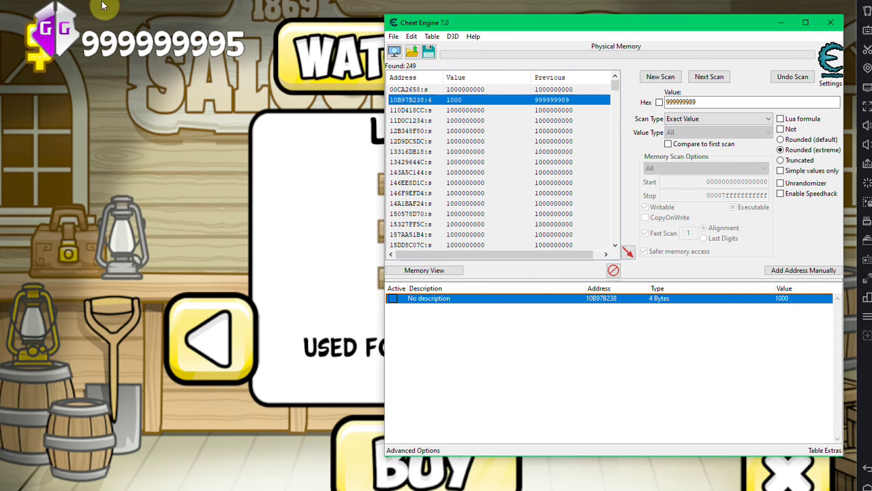
double_click(784, 298)
text(1000000)
click(495, 246)
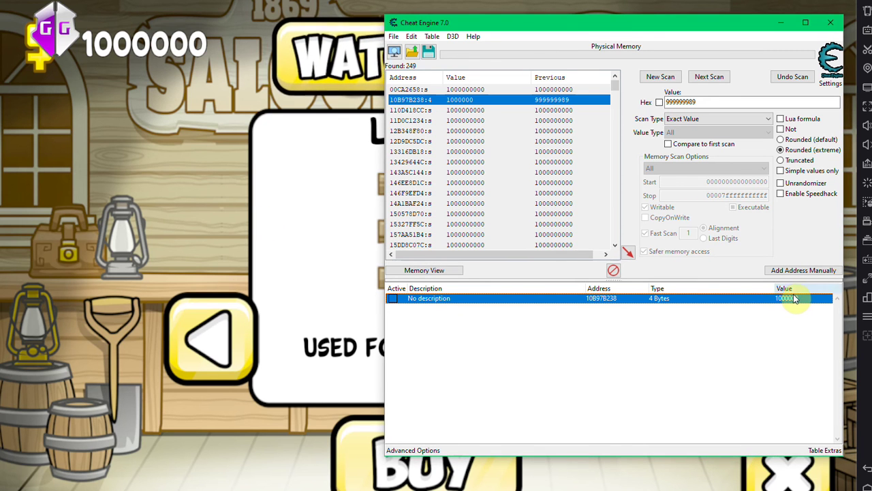
double_click(783, 298)
click(348, 230)
text(000000000)
click(502, 247)
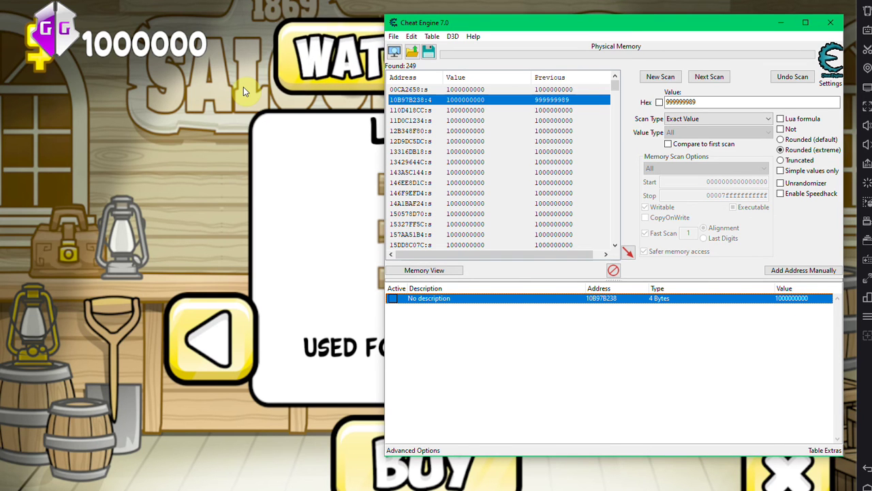
Step: Check the list of available processes without choosing another scan target
click(396, 55)
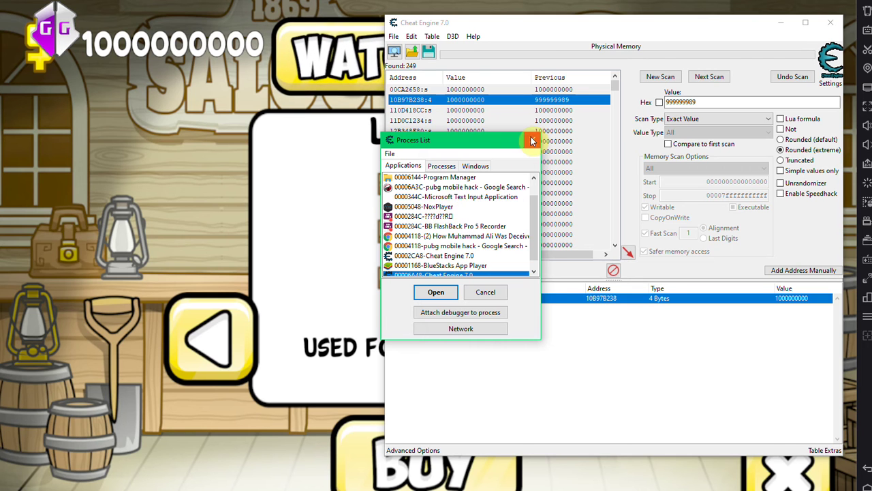
drag(501, 26, 505, 18)
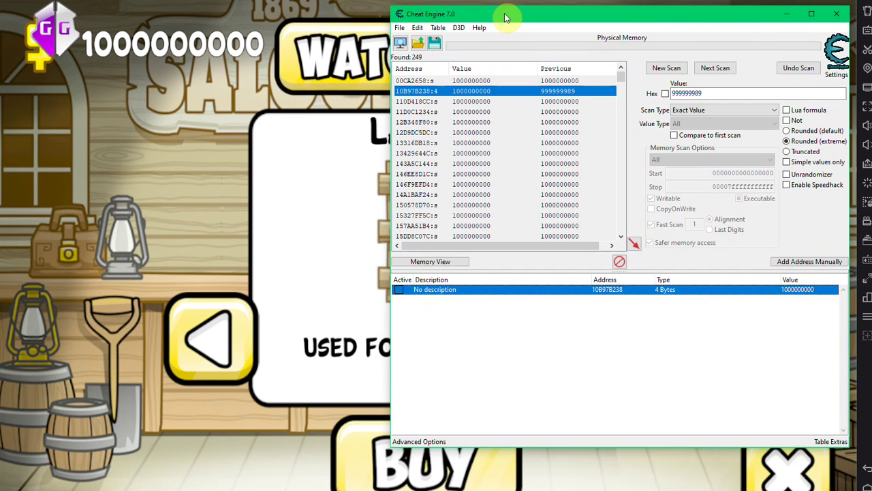
click(400, 45)
click(532, 140)
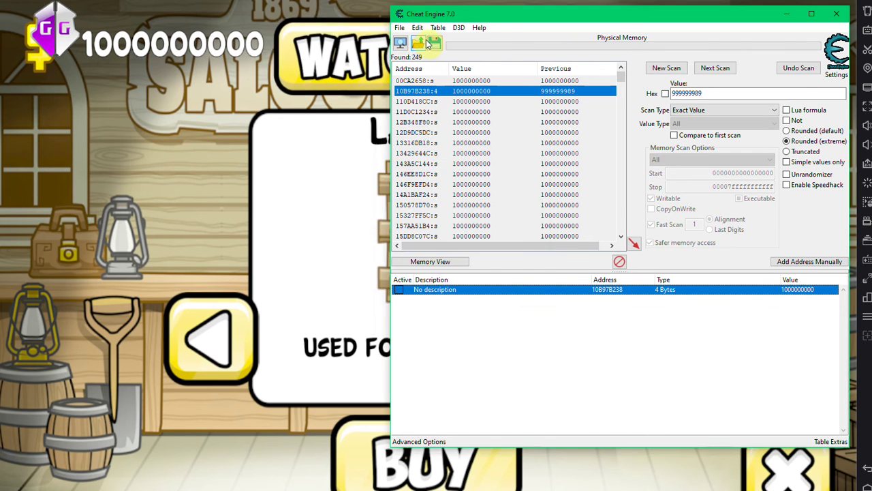
Step: Review the kernel routine options in the Extra settings and close the settings unchanged
click(400, 28)
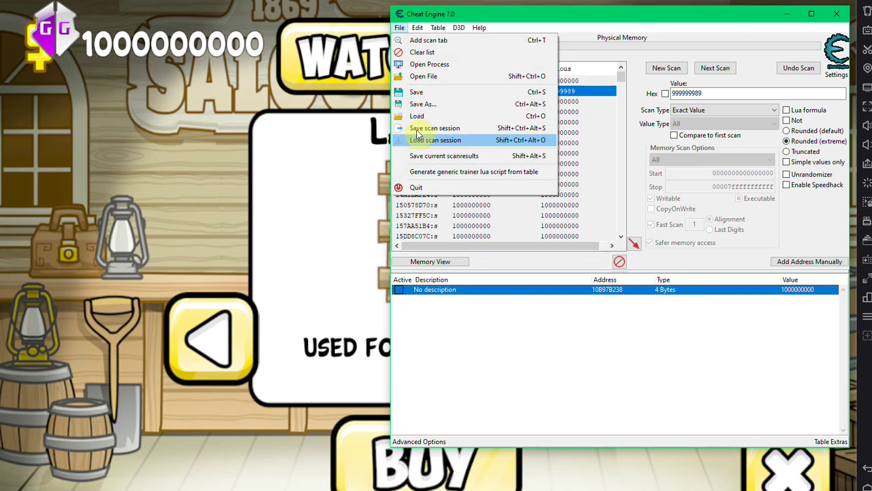
click(418, 27)
click(418, 28)
click(436, 42)
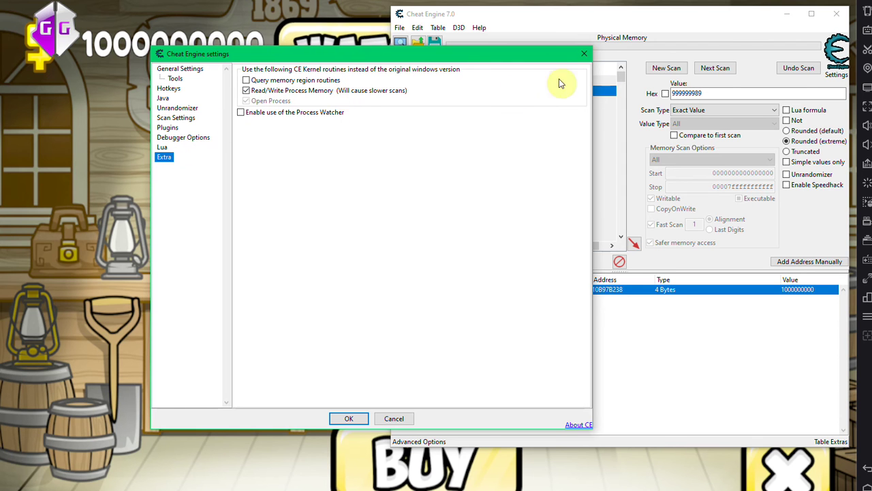
click(583, 56)
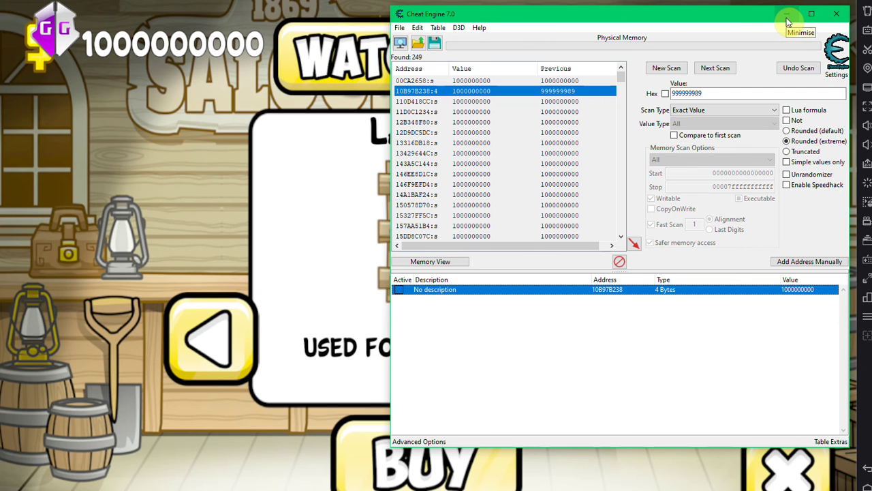
drag(735, 17, 737, 19)
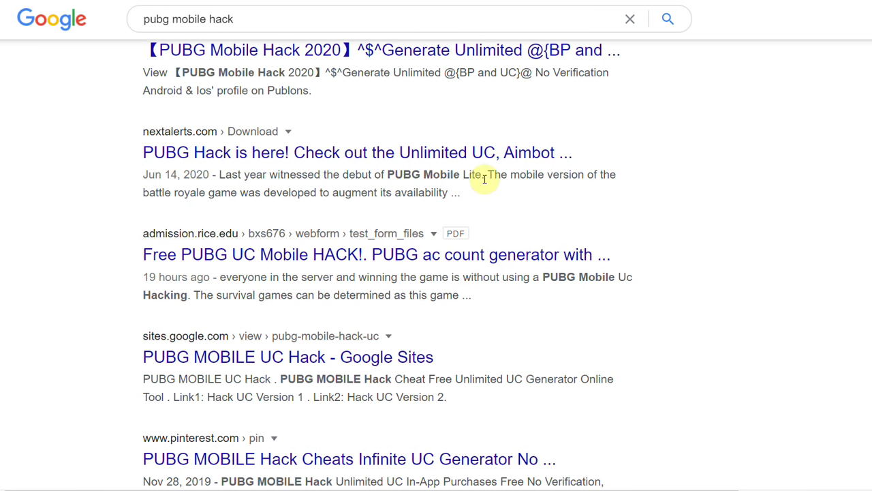
Step: Switch to the browser, glance over the Google results for "pubg mobile hack" and open the HackerBot home page
scroll(671, 167, up, 1)
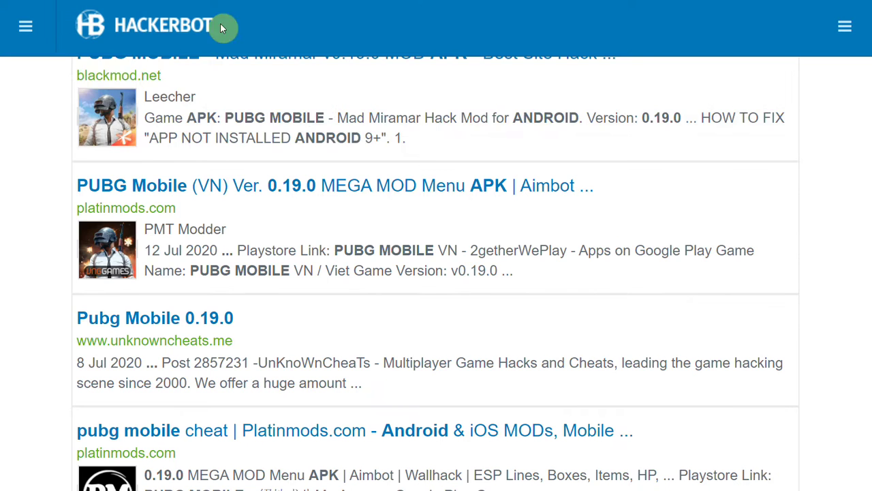
scroll(224, 28, up, 6)
click(149, 25)
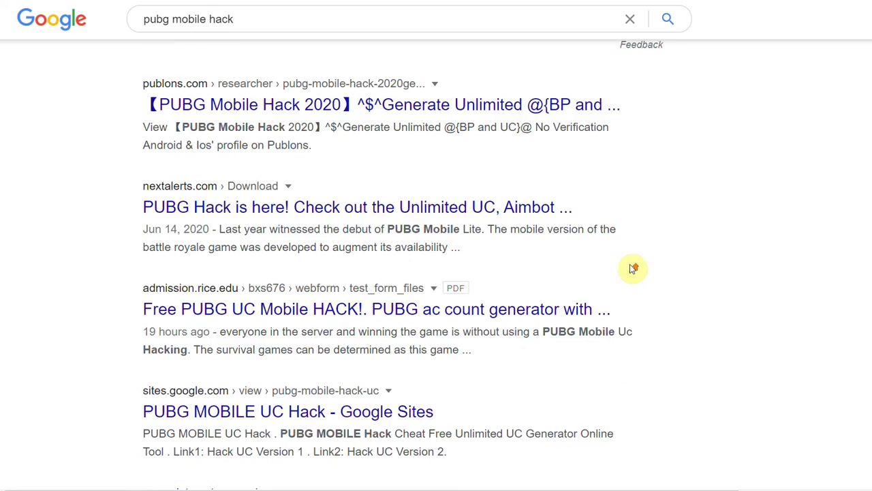
Step: Examine the Google results for "pubg mobile hack", from the videos and related questions to the listed websites
scroll(632, 266, up, 5)
scroll(580, 272, down, 5)
scroll(636, 269, down, 5)
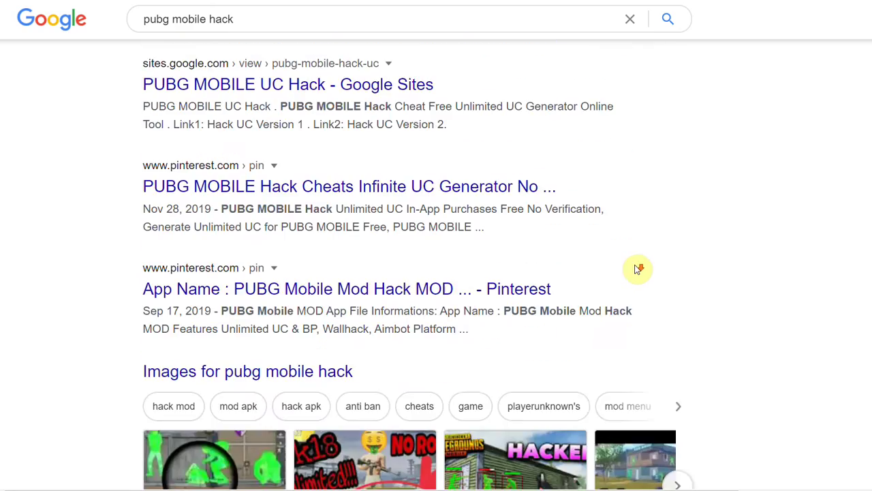
scroll(637, 269, up, 10)
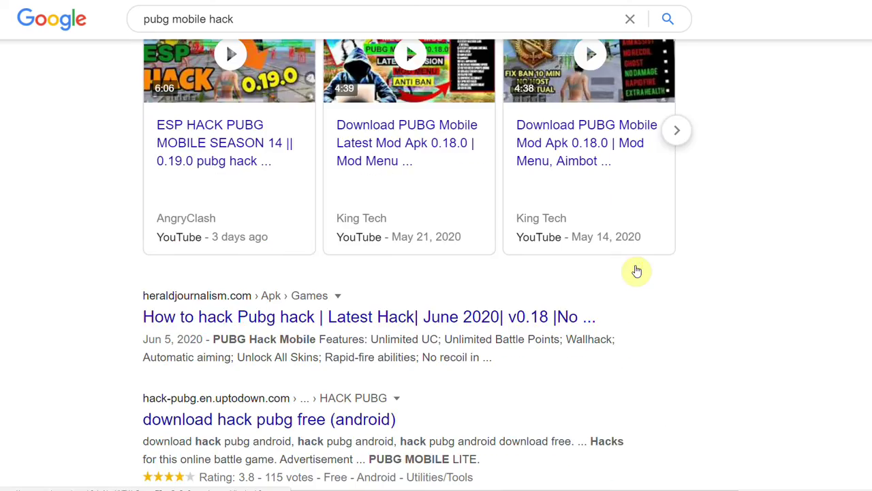
scroll(639, 271, up, 3)
scroll(638, 271, down, 10)
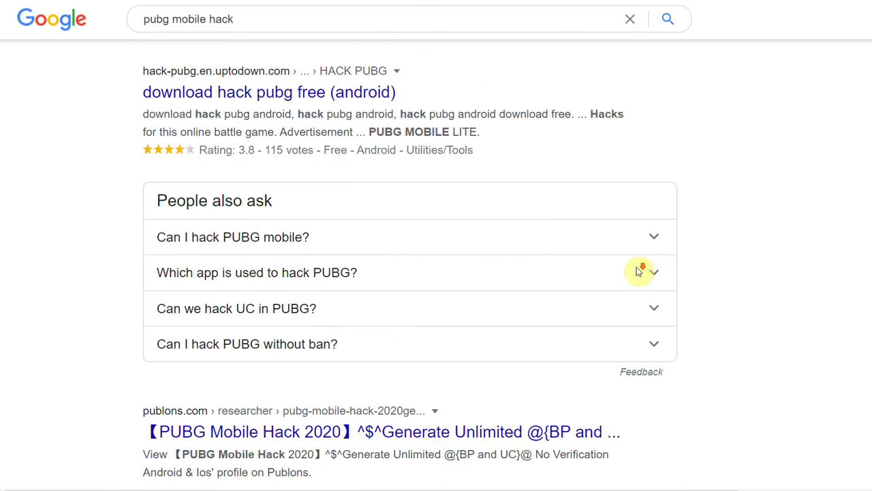
scroll(638, 272, down, 7)
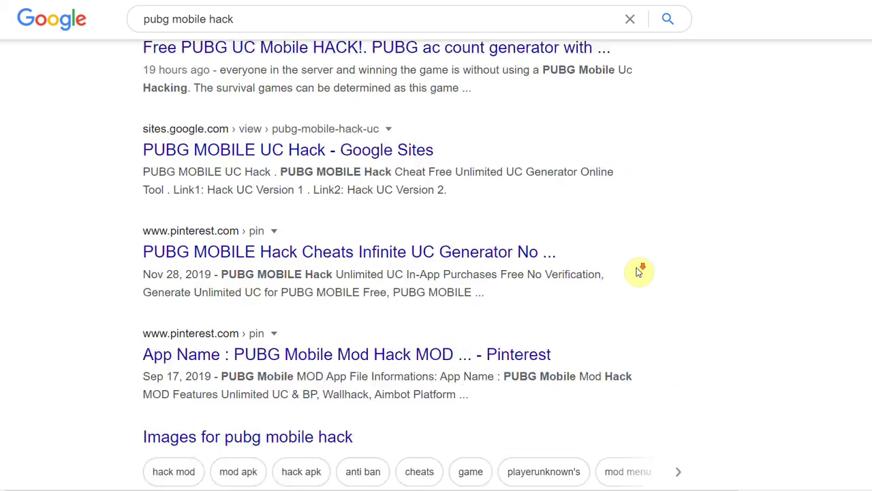
scroll(639, 272, up, 5)
scroll(638, 269, up, 3)
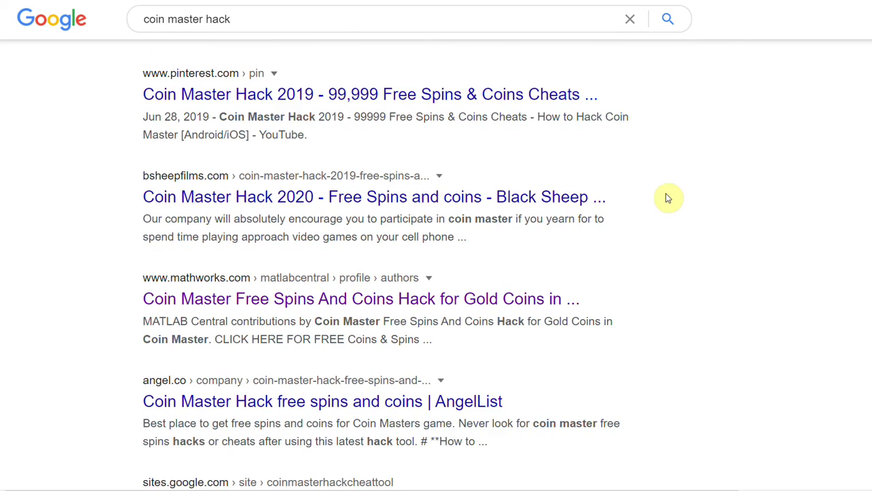
Step: Look through the Google results for "coin master hack", including the videos and the listed websites
scroll(668, 198, up, 8)
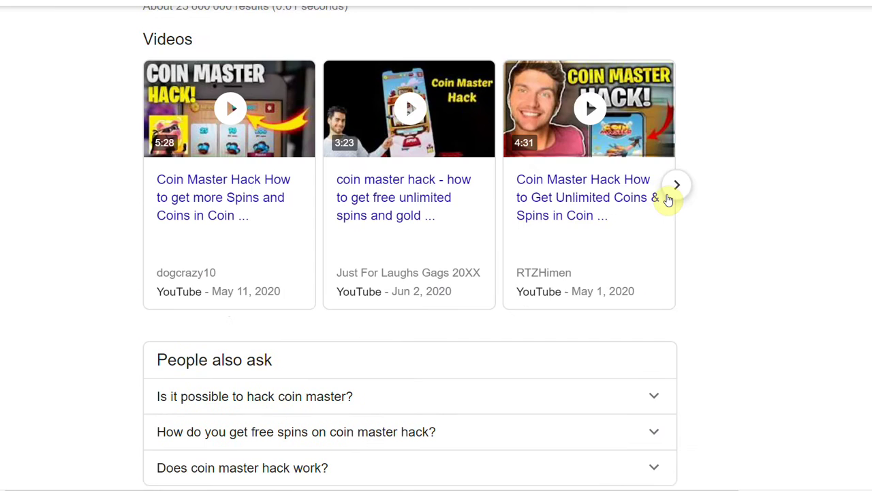
scroll(671, 201, down, 5)
scroll(669, 199, up, 4)
scroll(670, 198, up, 2)
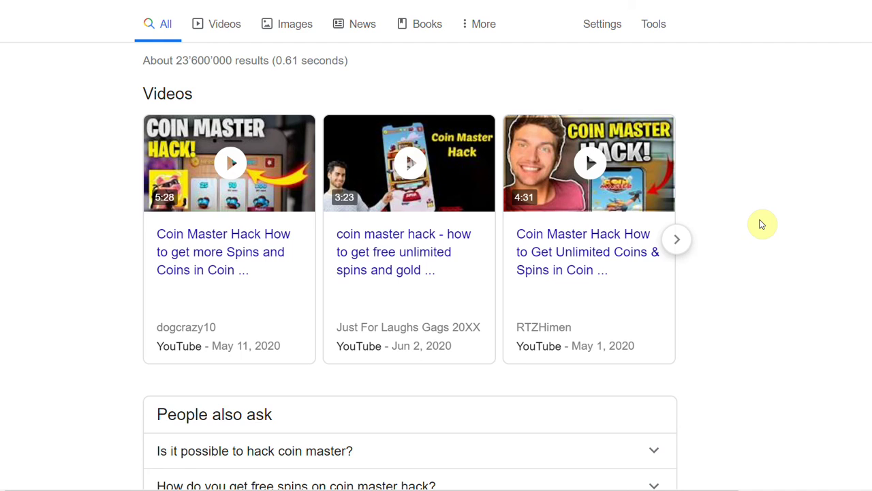
scroll(762, 224, down, 8)
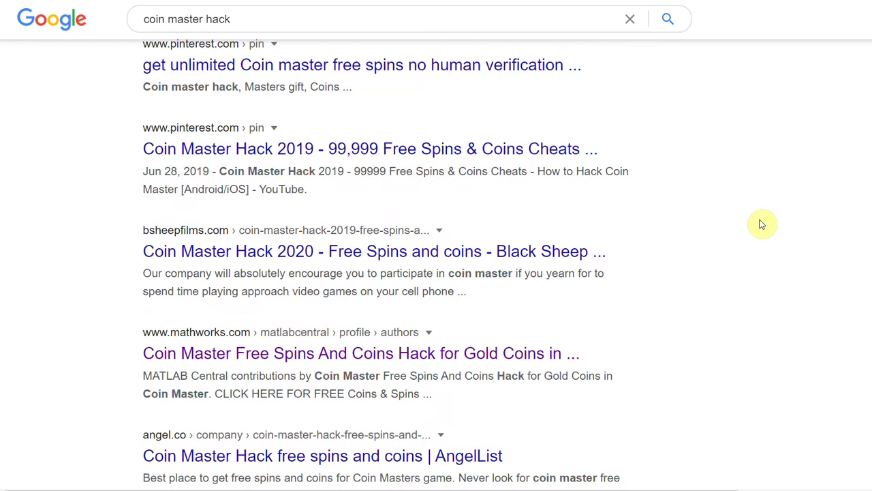
scroll(697, 245, up, 6)
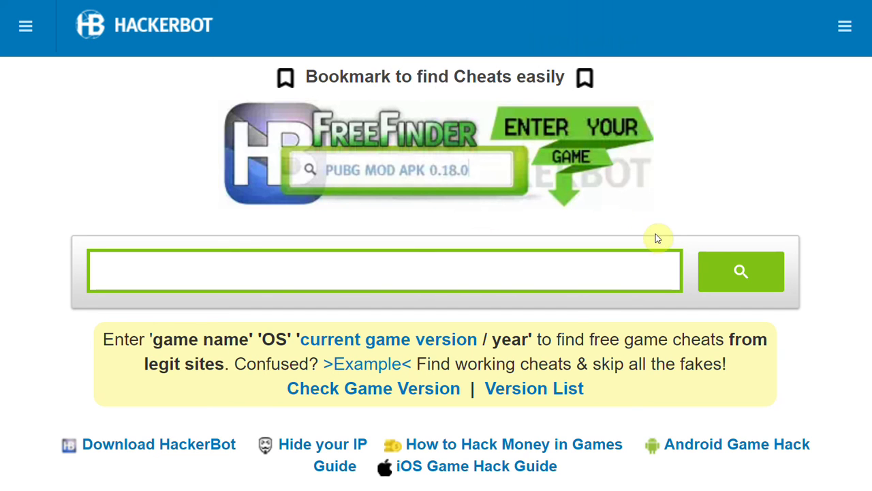
Step: Go to the HackerBot home page and open its Find Free Cheats search
click(132, 31)
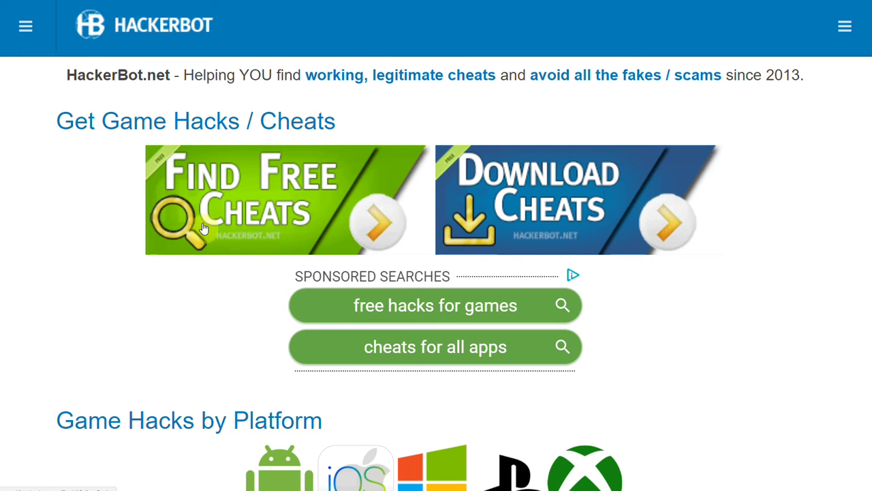
click(279, 201)
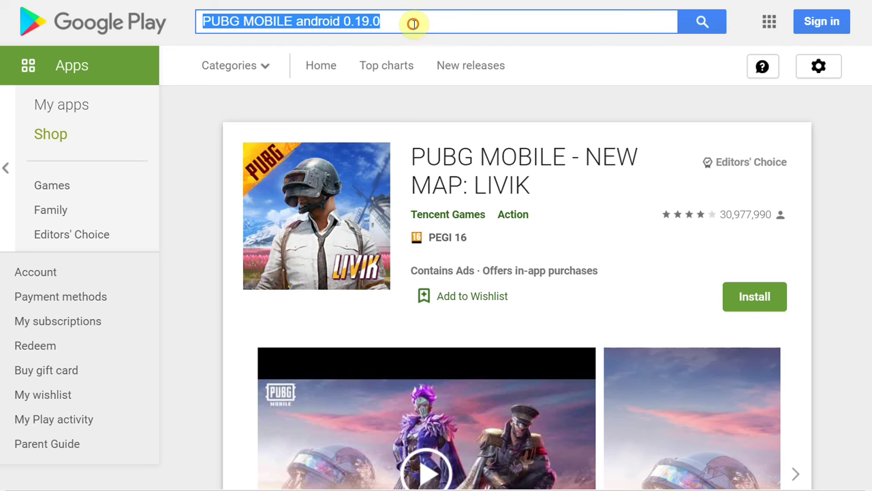
Step: Copy "PUBG MOBILE android 0.19.0" from the Google Play search field into HackerBot's FreeFinder search box
click(402, 31)
key(shift+Home)
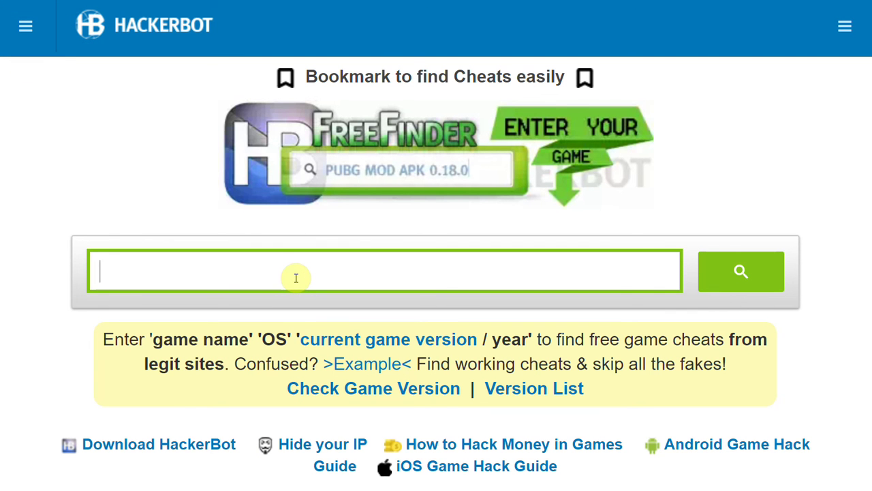
text(PUBG MOBILE android 0.19.0)
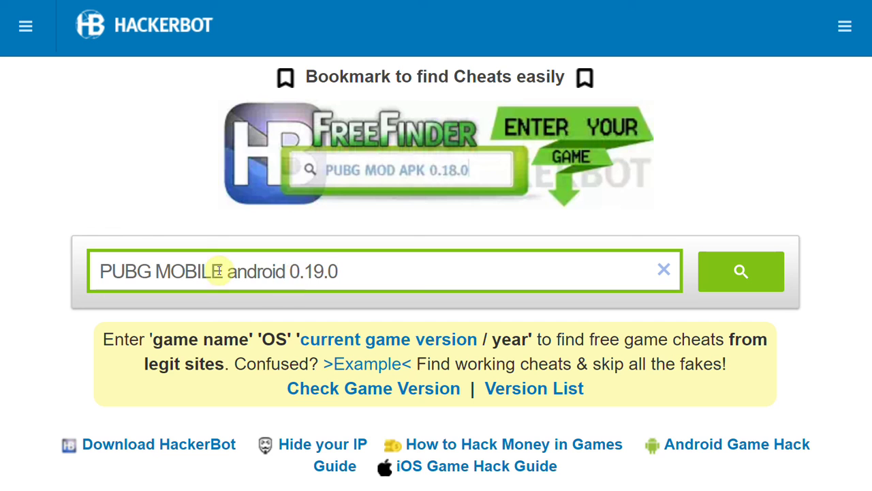
Step: Highlight the game name, the operating system and the version number in the FreeFinder query one after another
drag(218, 271, 3, 274)
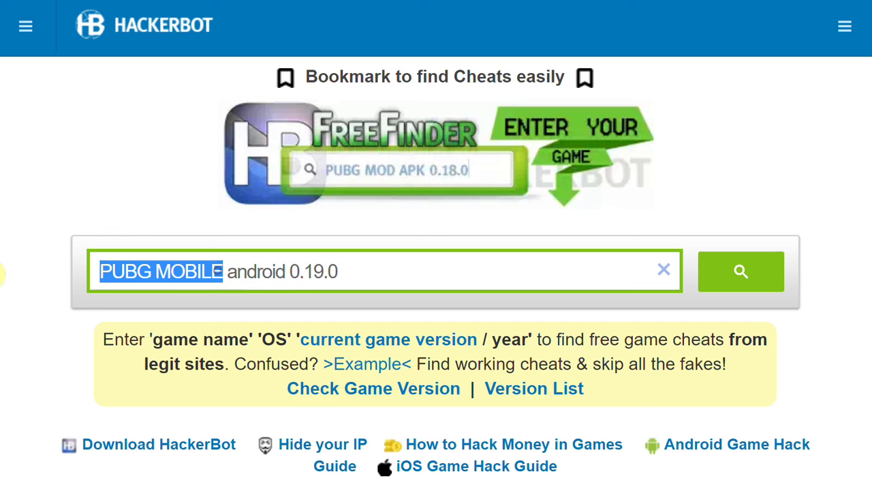
click(228, 271)
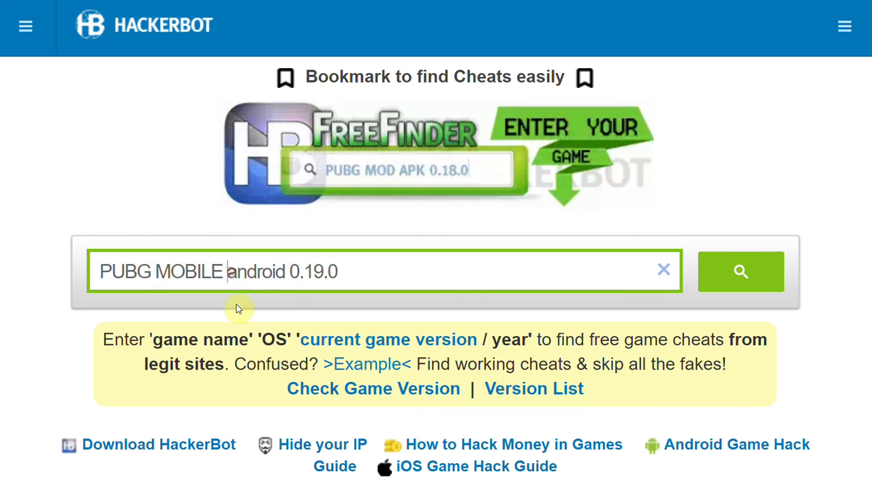
double_click(230, 271)
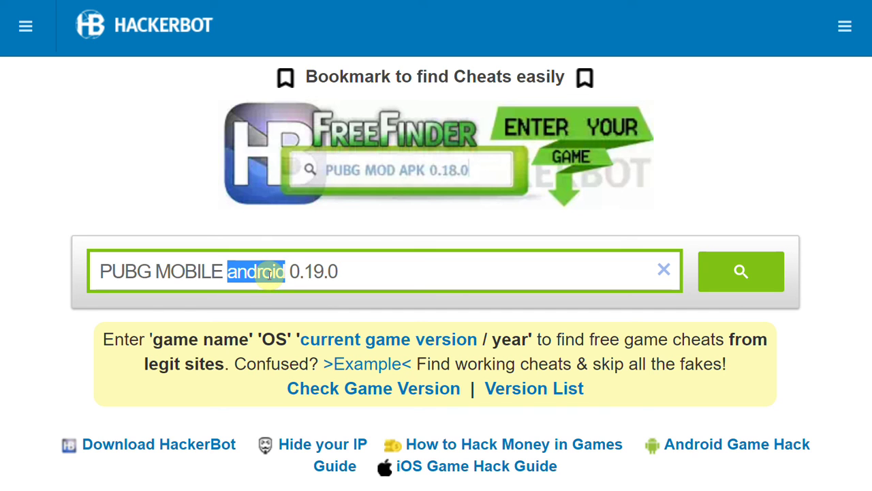
click(285, 271)
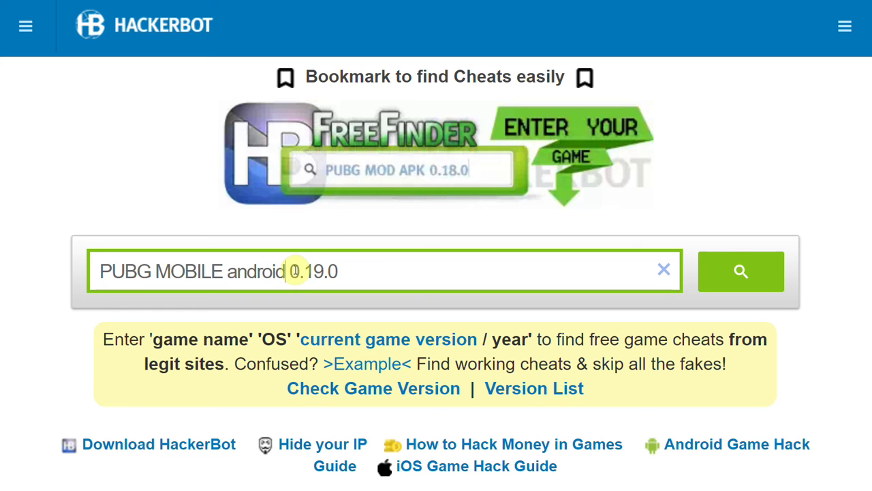
drag(294, 272, 340, 271)
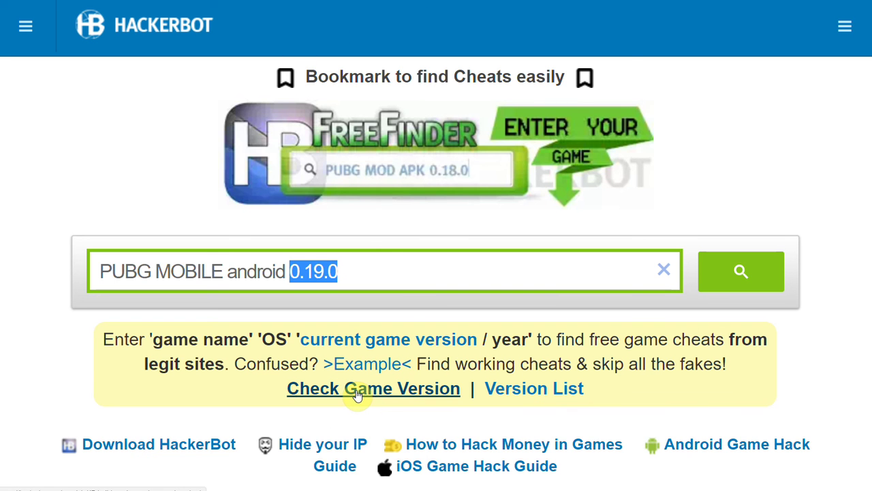
click(365, 271)
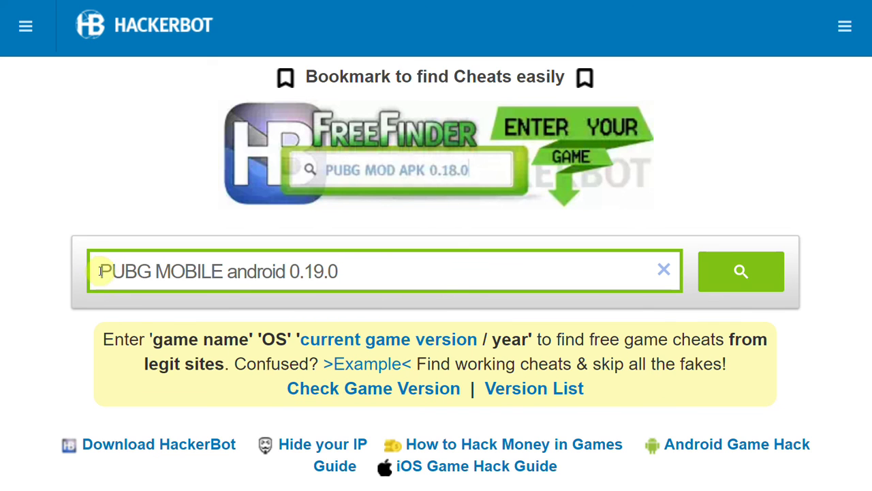
Step: Search FreeFinder for "PUBG MOBILE android 0.19.0" and look through the cheat and mod results
key(Return)
scroll(471, 275, down, 12)
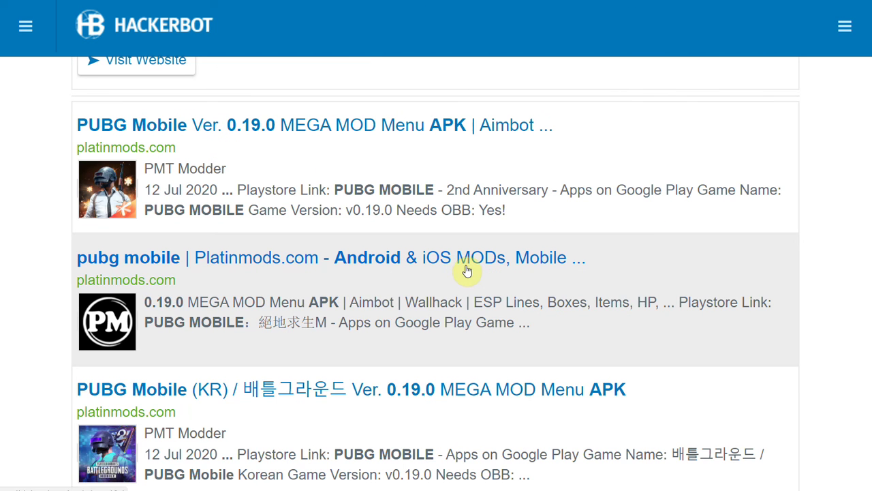
scroll(473, 271, down, 8)
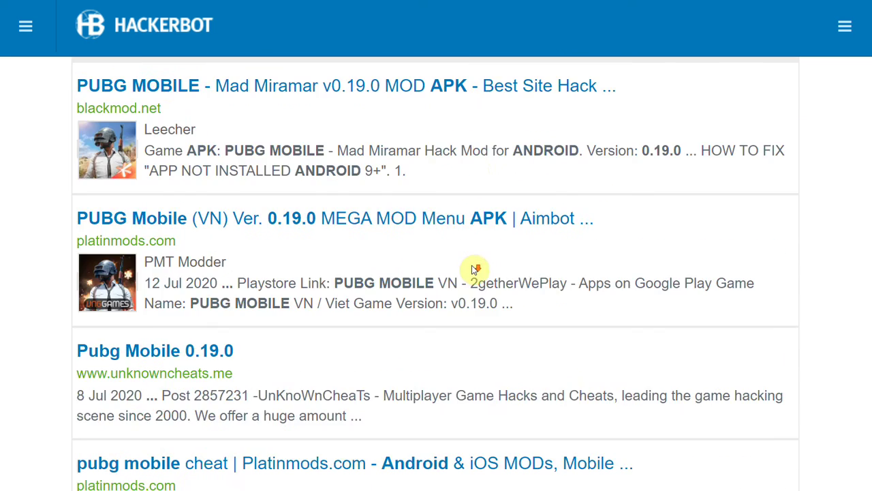
scroll(352, 331, down, 2)
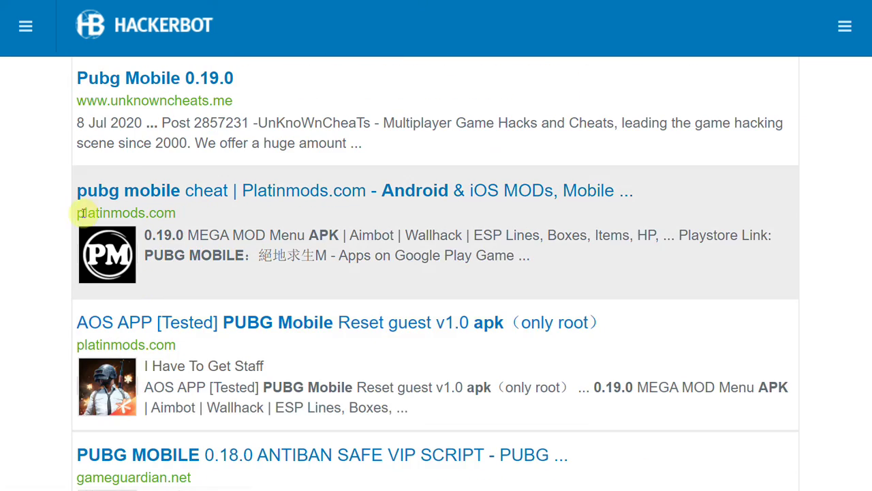
scroll(314, 360, down, 2)
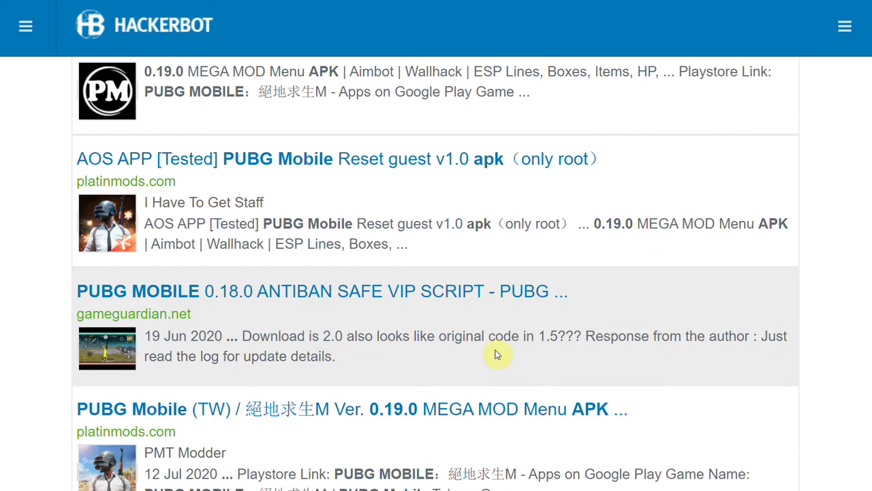
scroll(515, 359, down, 2)
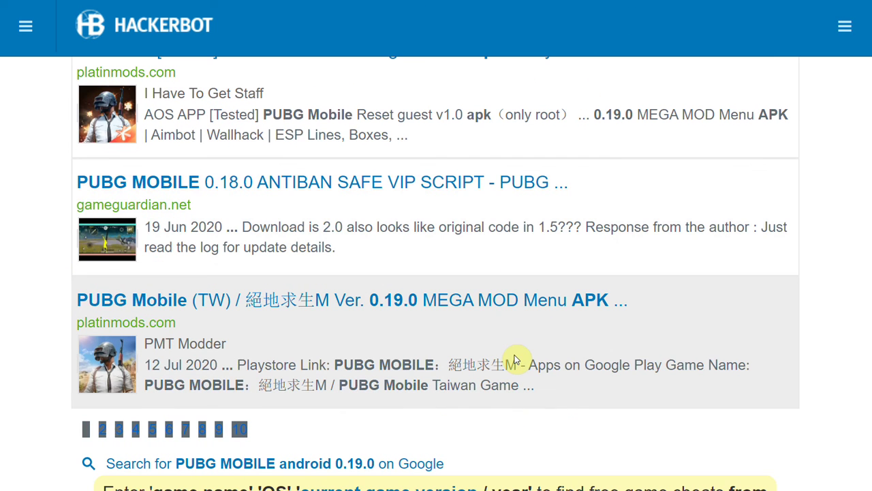
scroll(518, 361, up, 2)
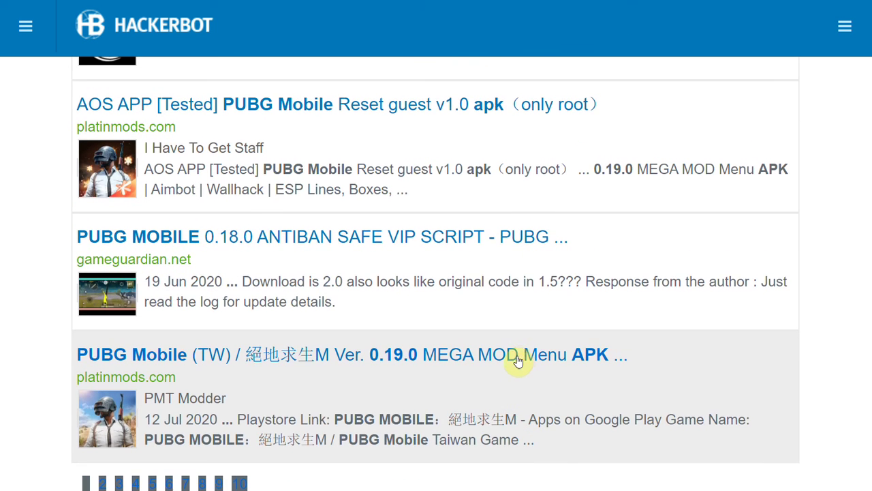
scroll(522, 366, up, 10)
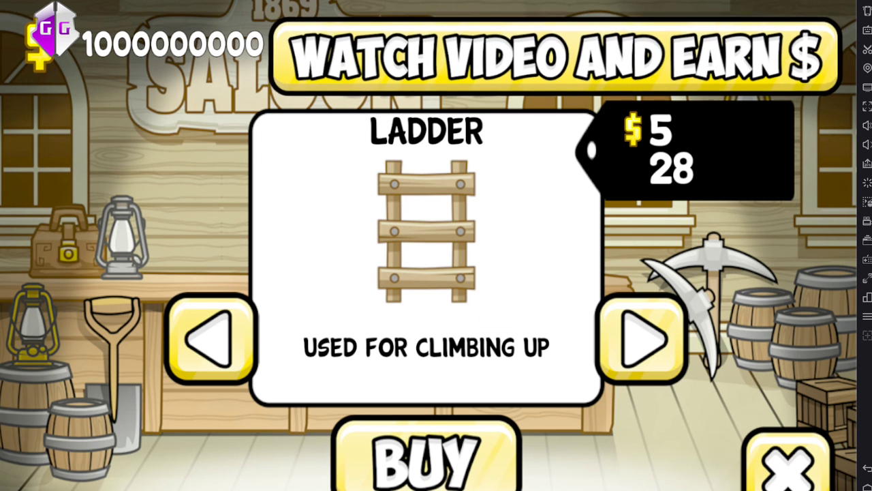
mouse_move(392, 488)
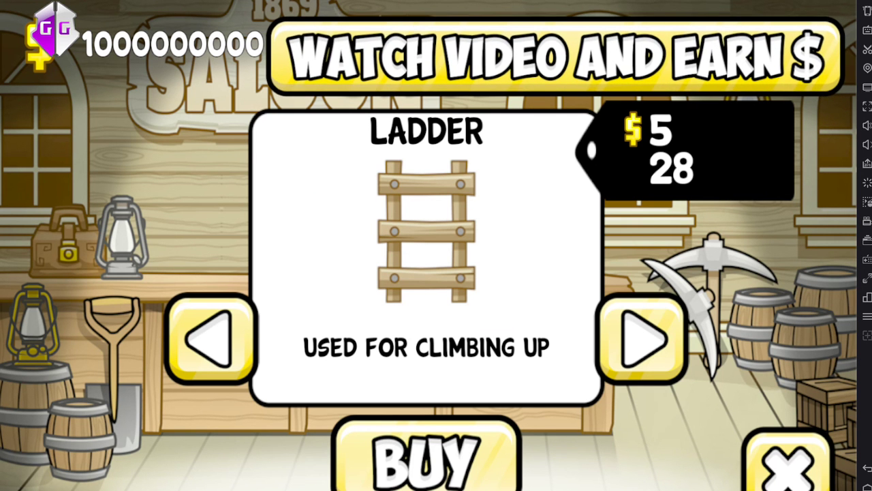